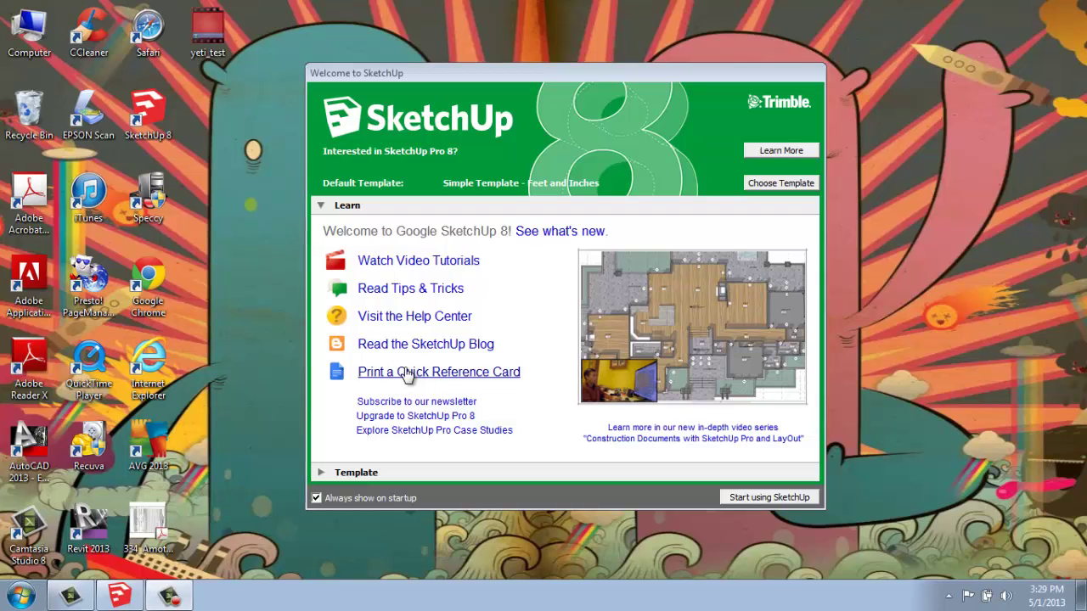
- Collapse Learn and expand the Template section in the Welcome to SketchUp dialog
click(320, 207)
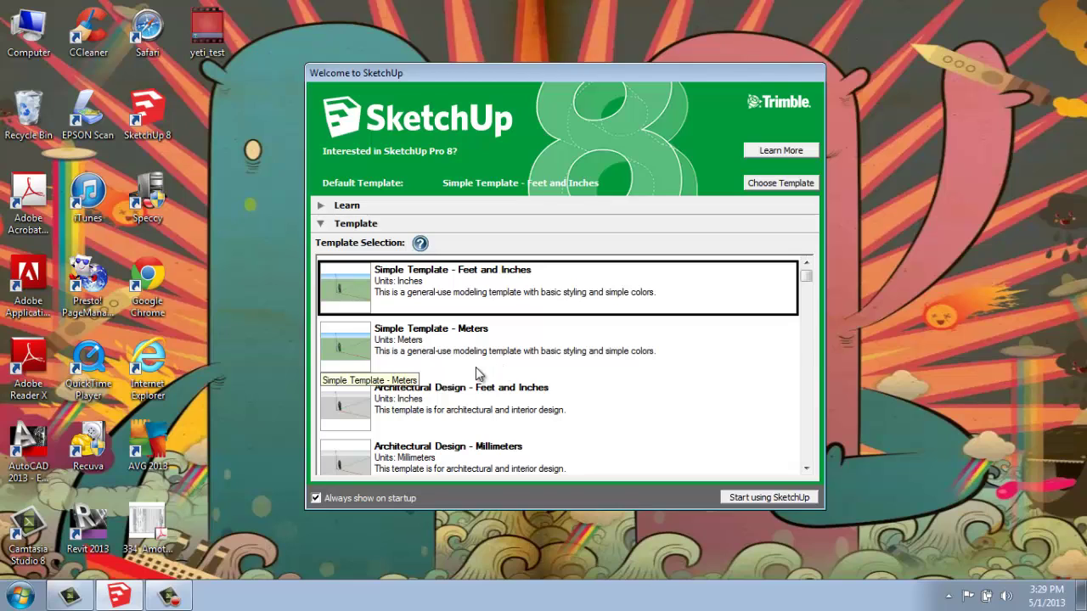
- Keep Simple Template - Feet and Inches as the template and start a new model
mouse_move(805, 276)
mouse_down()
mouse_move(803, 361)
mouse_move(802, 283)
mouse_up()
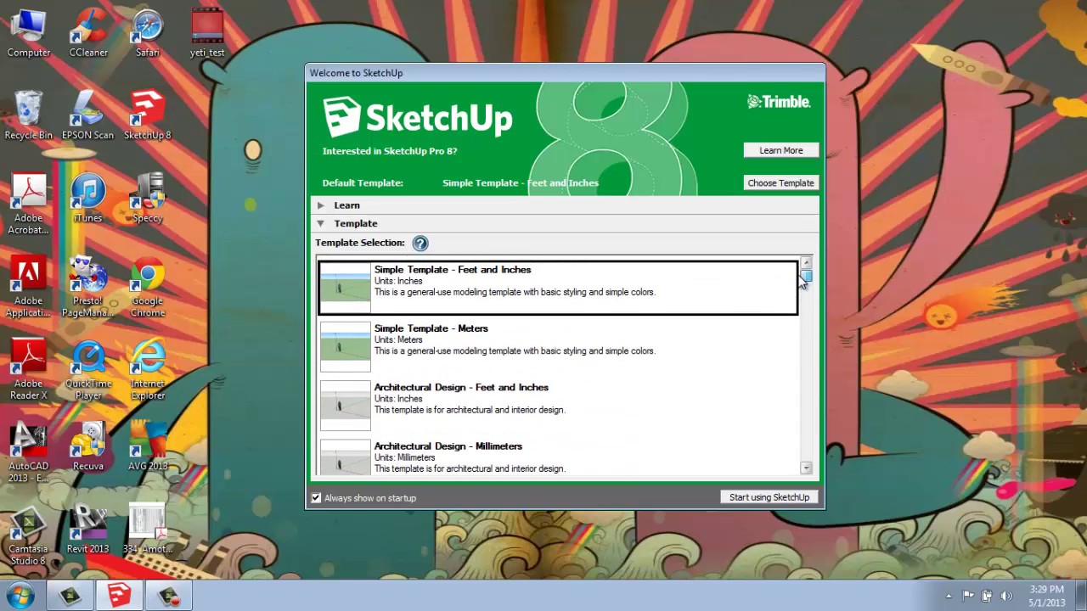
mouse_move(802, 282)
mouse_down()
mouse_move(796, 441)
mouse_move(803, 274)
mouse_up()
click(760, 498)
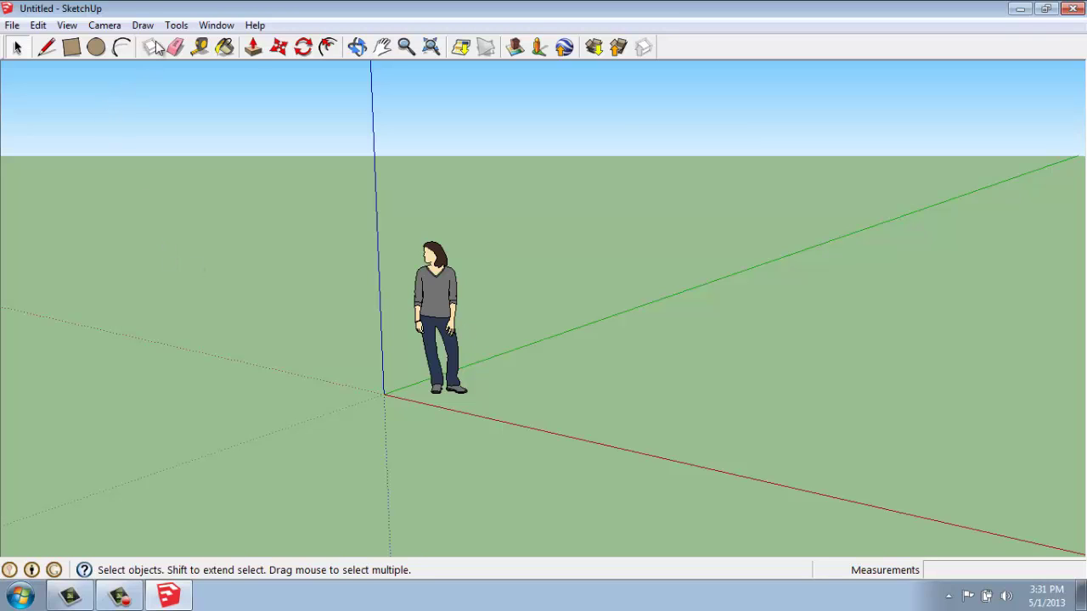
- Show the File menu commands for the new untitled model
click(12, 26)
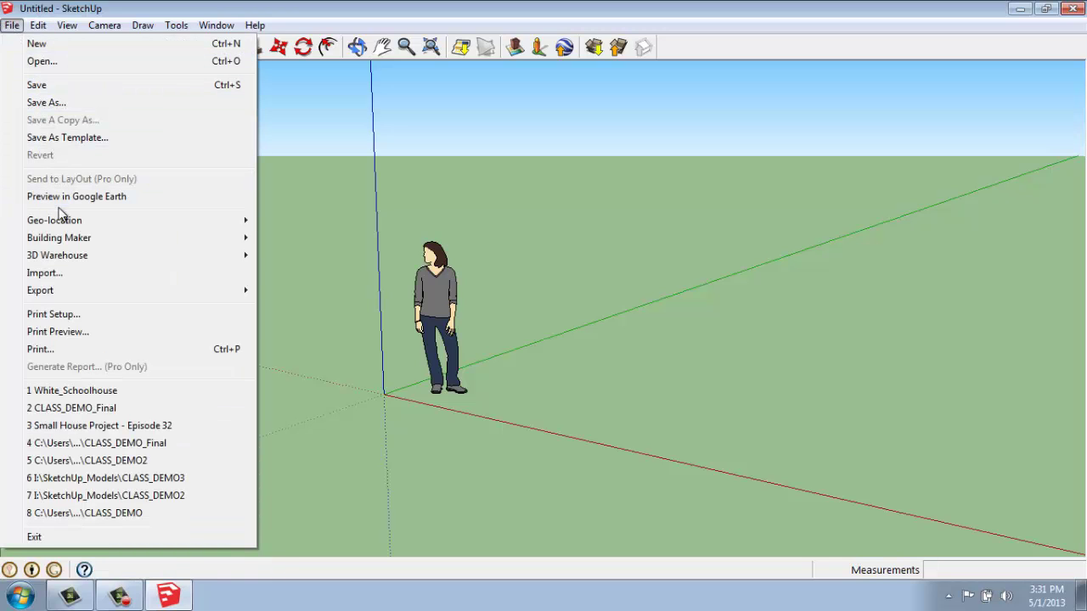
- Browse the File menu items, then move across to the Edit menu
mouse_move(64, 245)
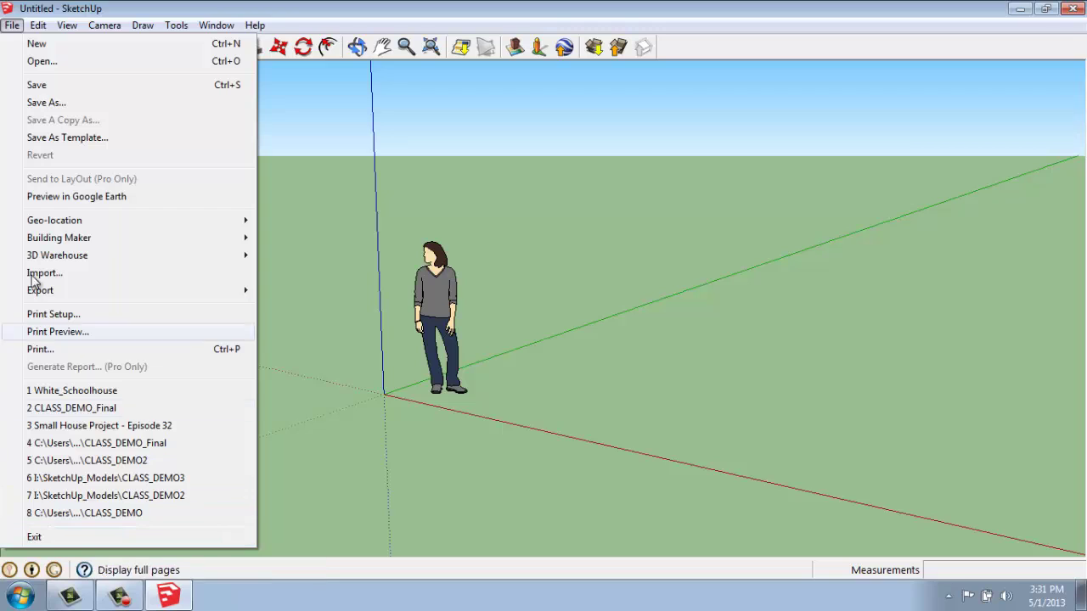
mouse_move(38, 30)
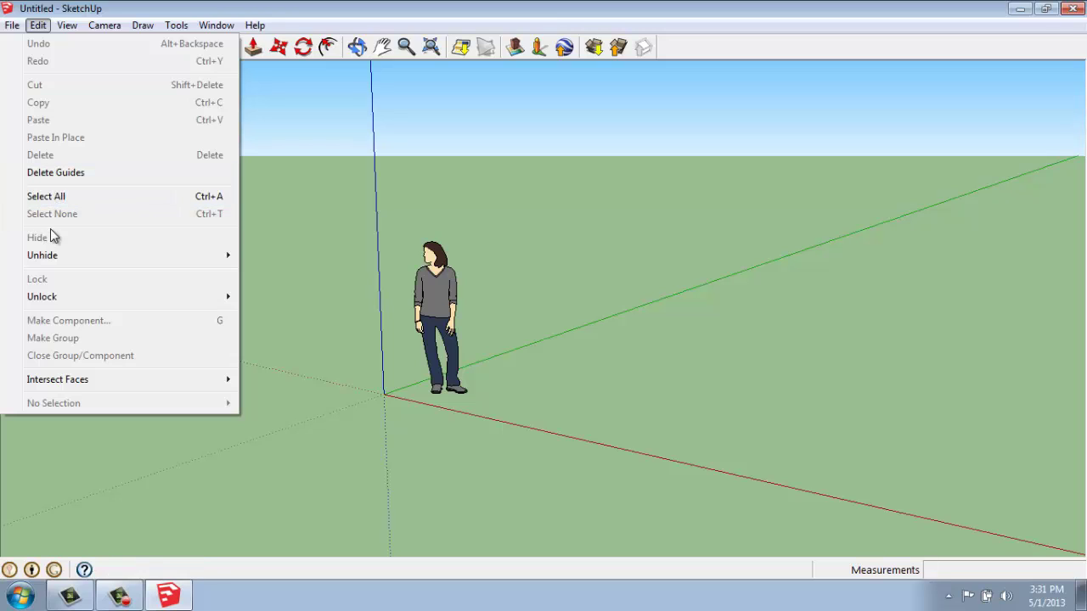
- Browse the View menu and its Animation submenu, then move to the Camera menu
mouse_move(52, 298)
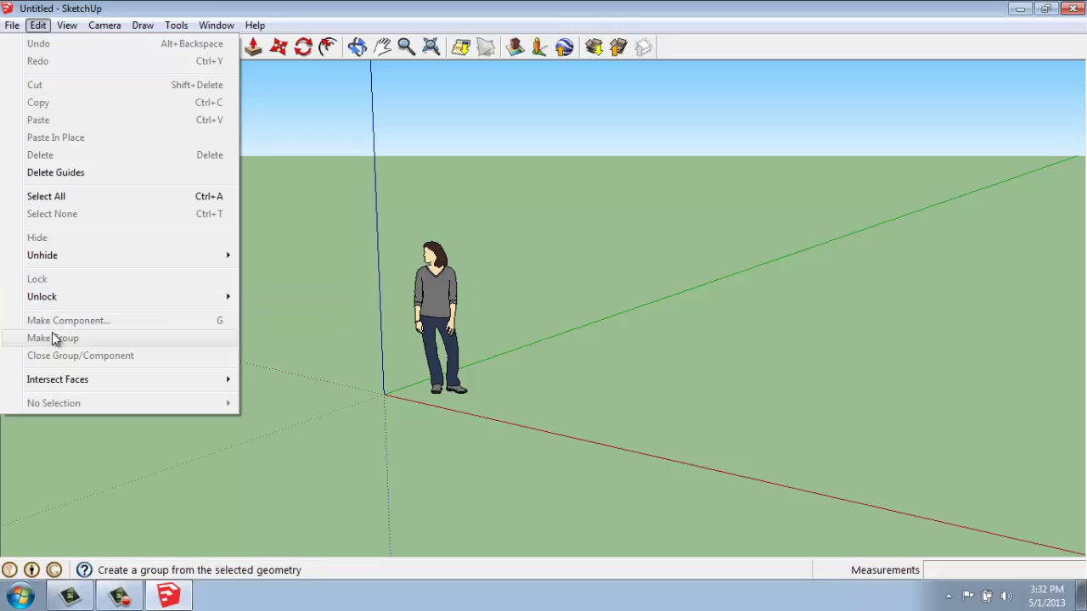
mouse_move(70, 382)
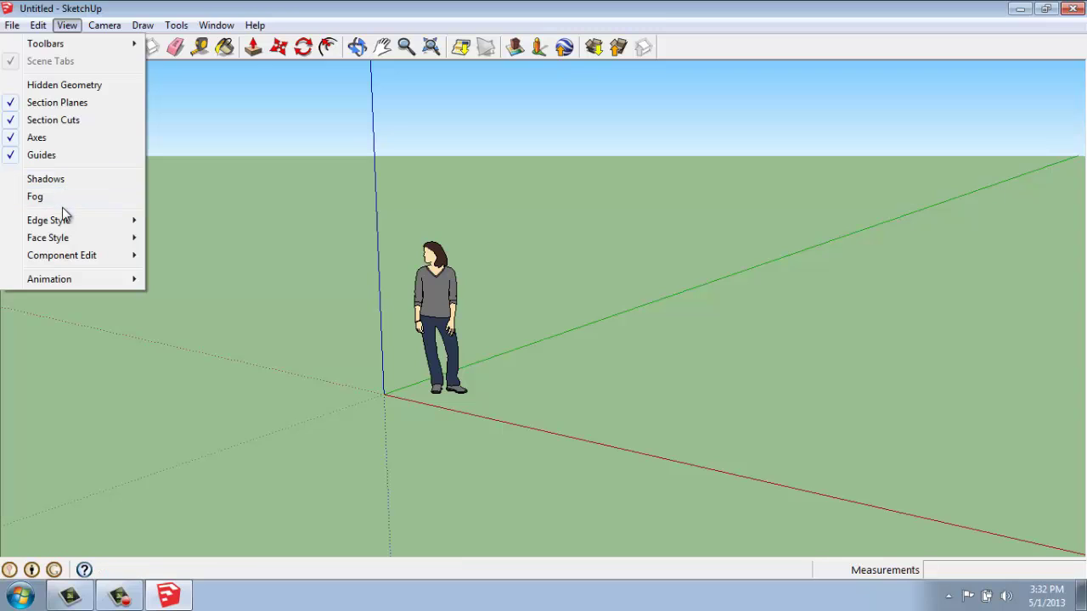
mouse_move(62, 224)
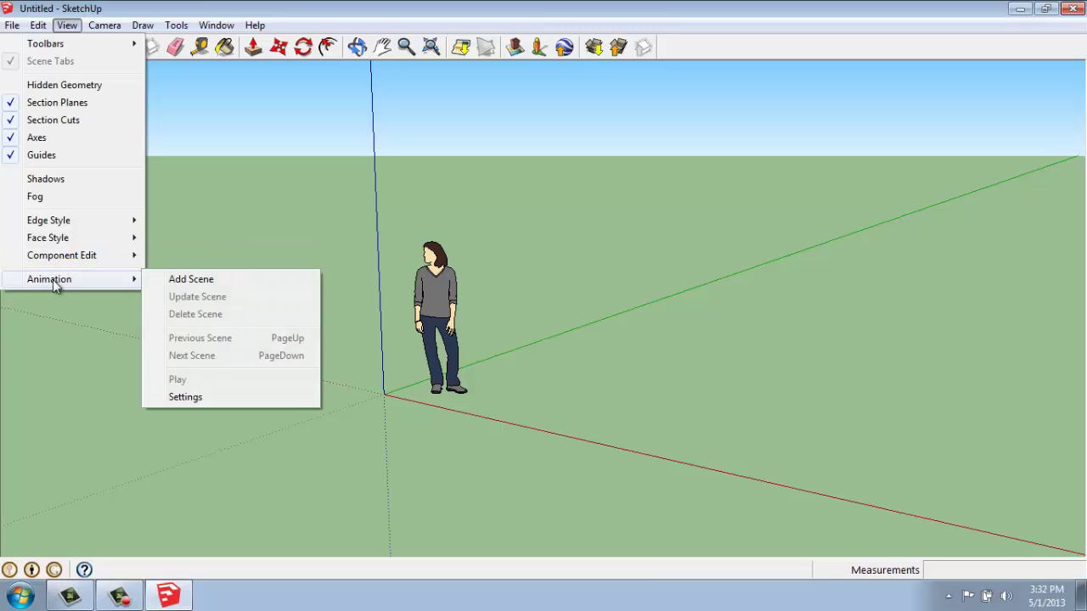
mouse_move(100, 32)
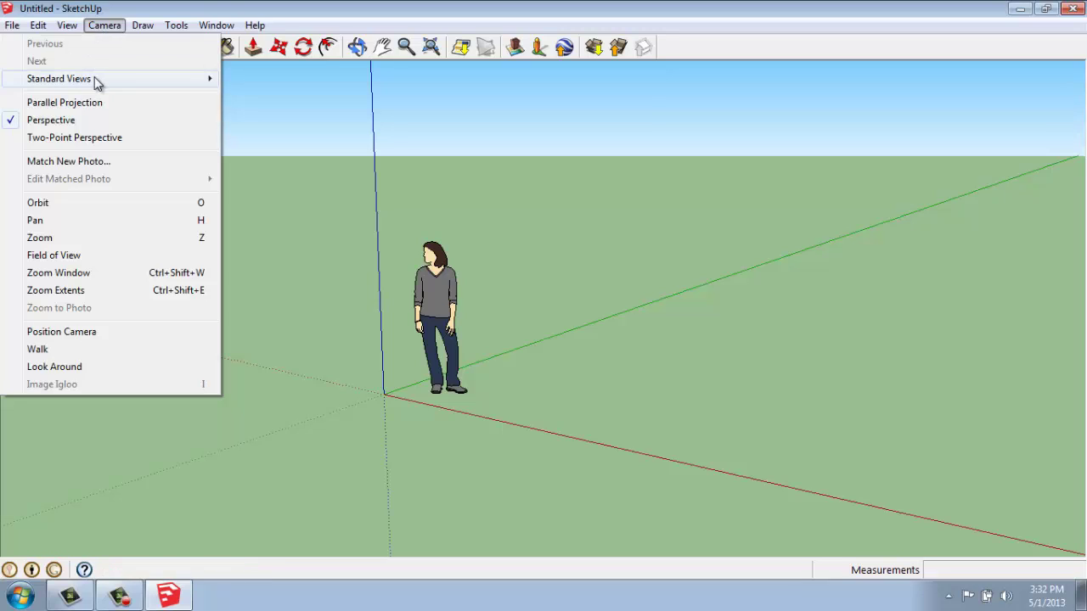
- Move across the Draw and Tools menus to reach the Window menu's panel list
mouse_move(96, 82)
mouse_move(142, 25)
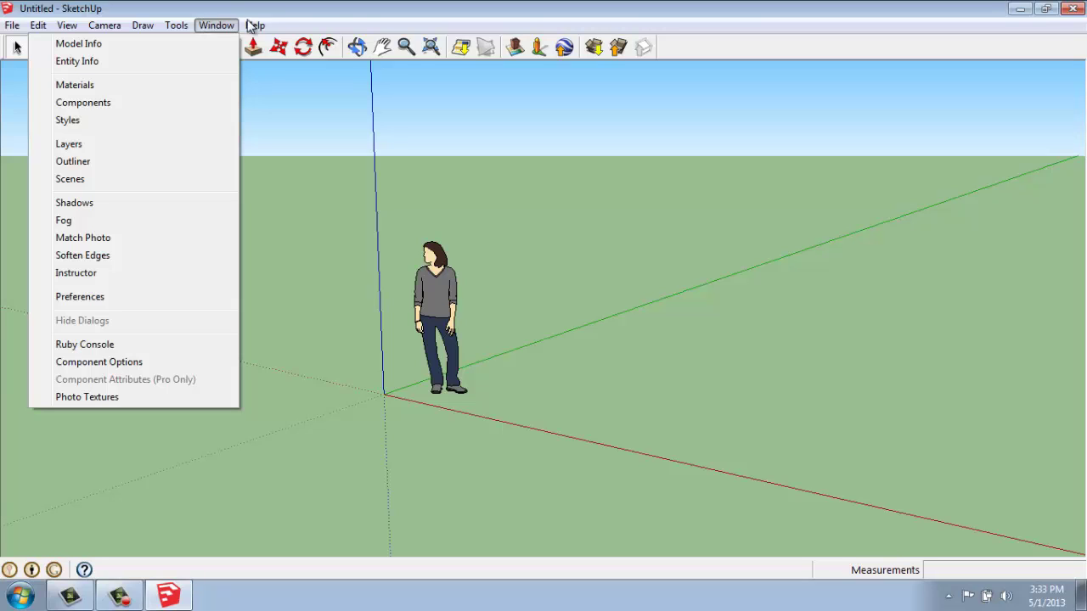
- Dismiss the Help menu and show the View menu options with Axes and Guides checked
mouse_move(251, 26)
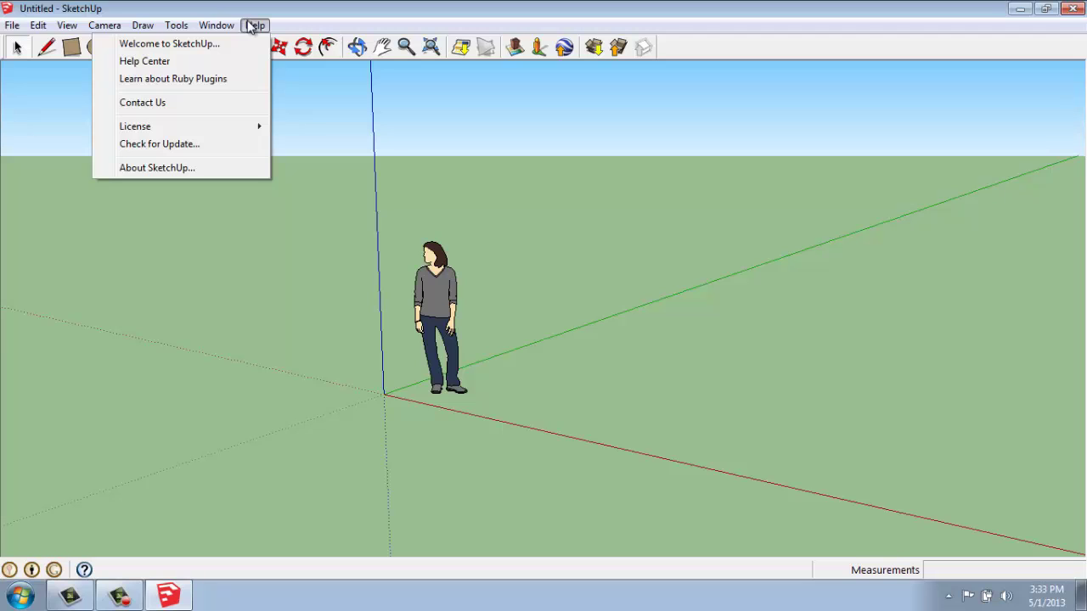
click(281, 13)
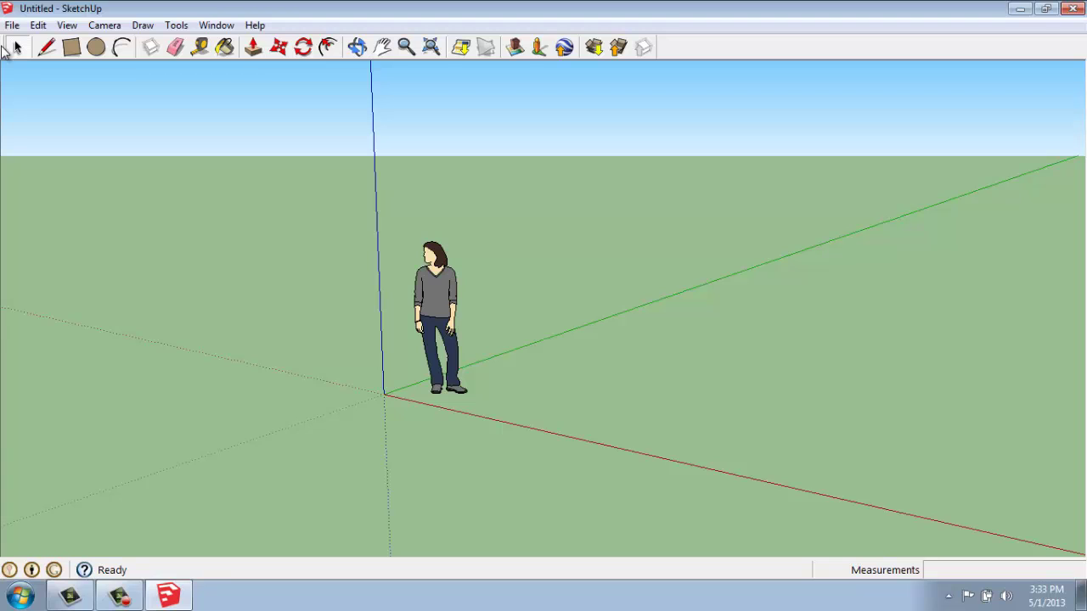
click(63, 26)
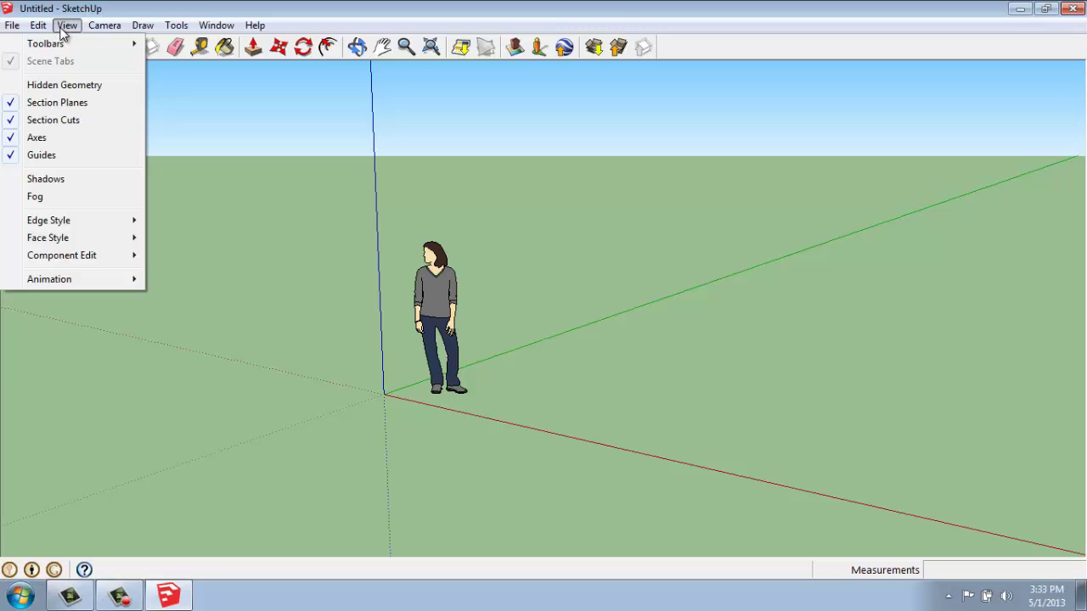
- Switch the toolbars to small buttons, then back to Large Buttons
mouse_move(53, 47)
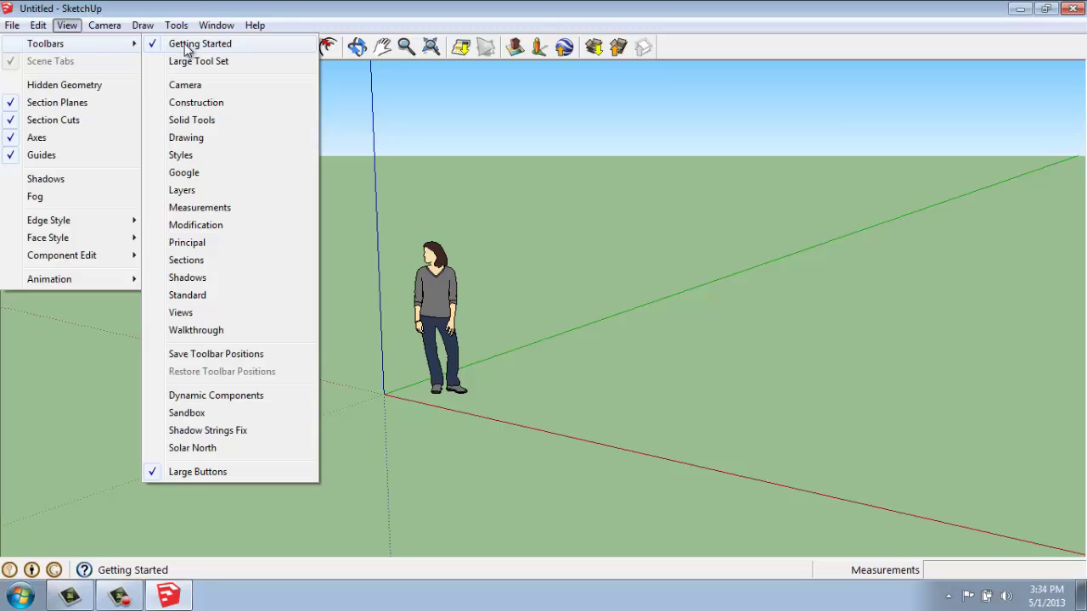
click(155, 473)
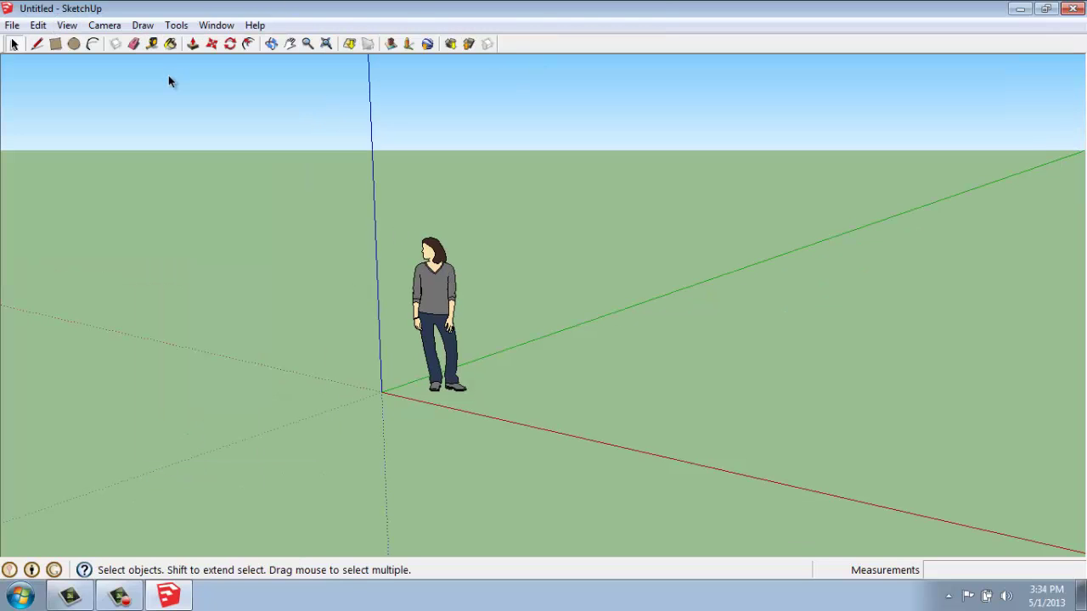
click(67, 25)
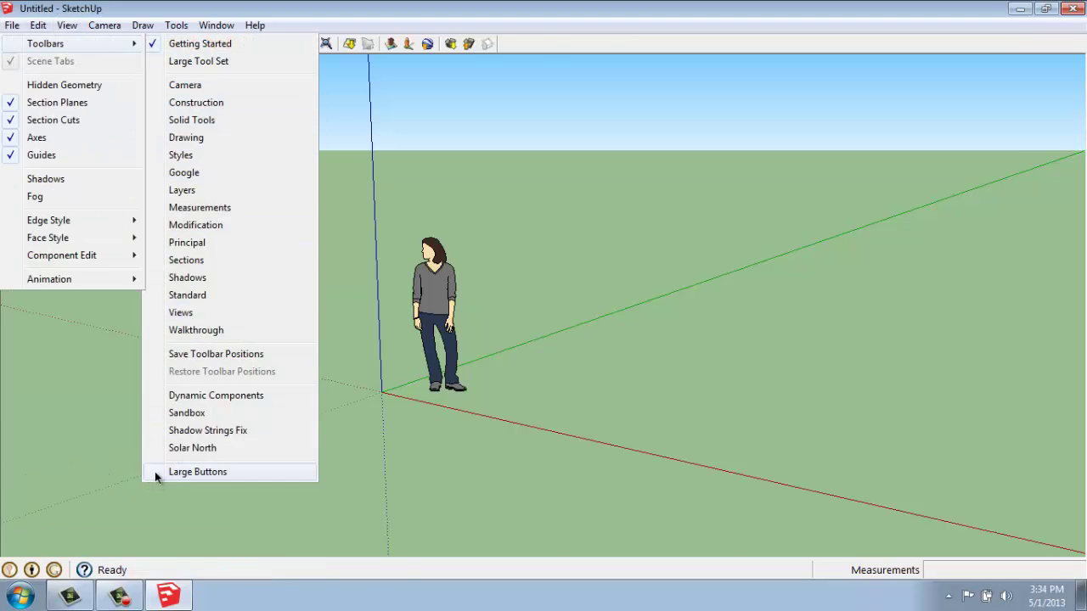
click(154, 471)
- Show the Large Tool Set toolbar and hide the Getting Started toolbar
click(67, 24)
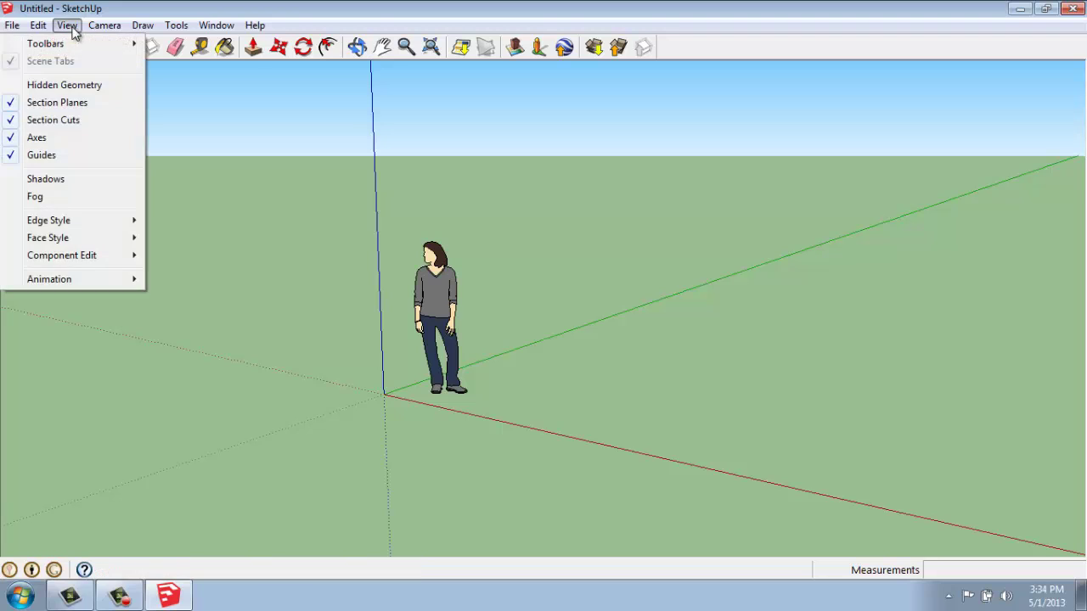
mouse_move(75, 45)
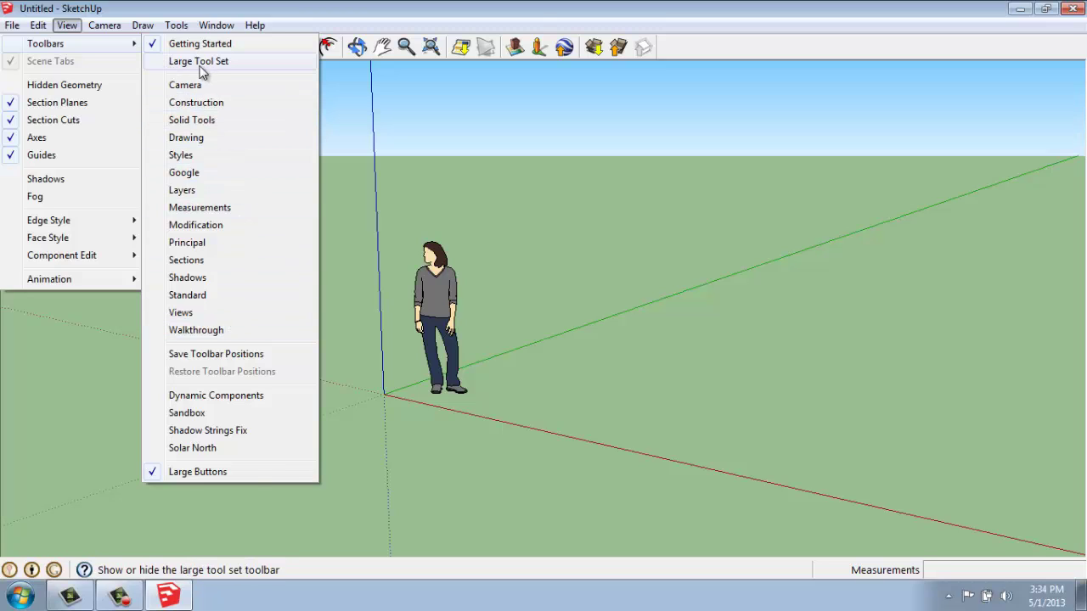
click(155, 64)
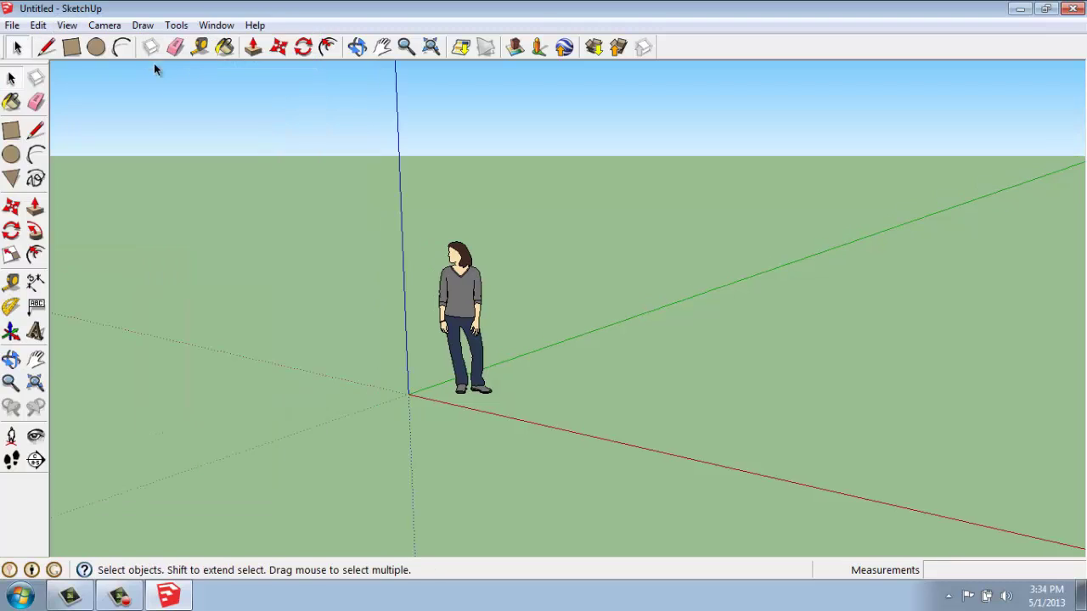
click(67, 25)
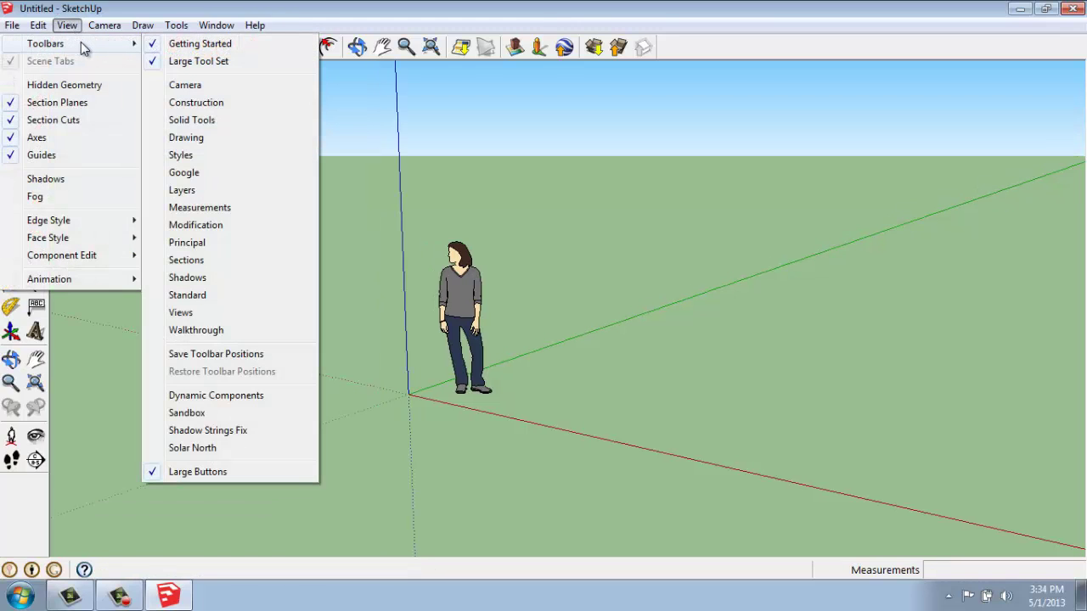
click(155, 44)
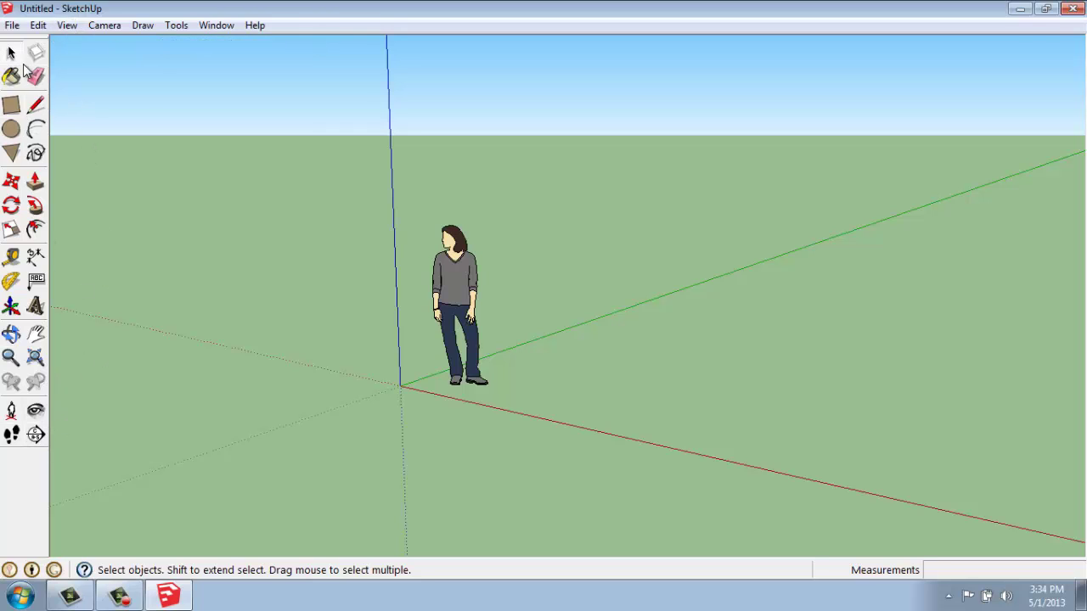
click(67, 24)
mouse_move(68, 44)
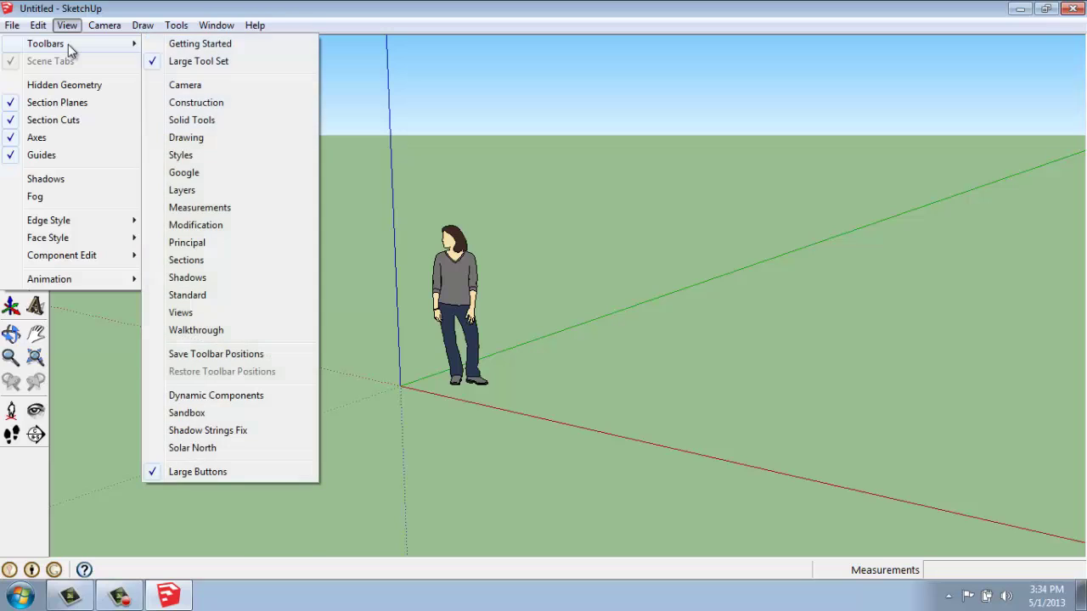
click(190, 138)
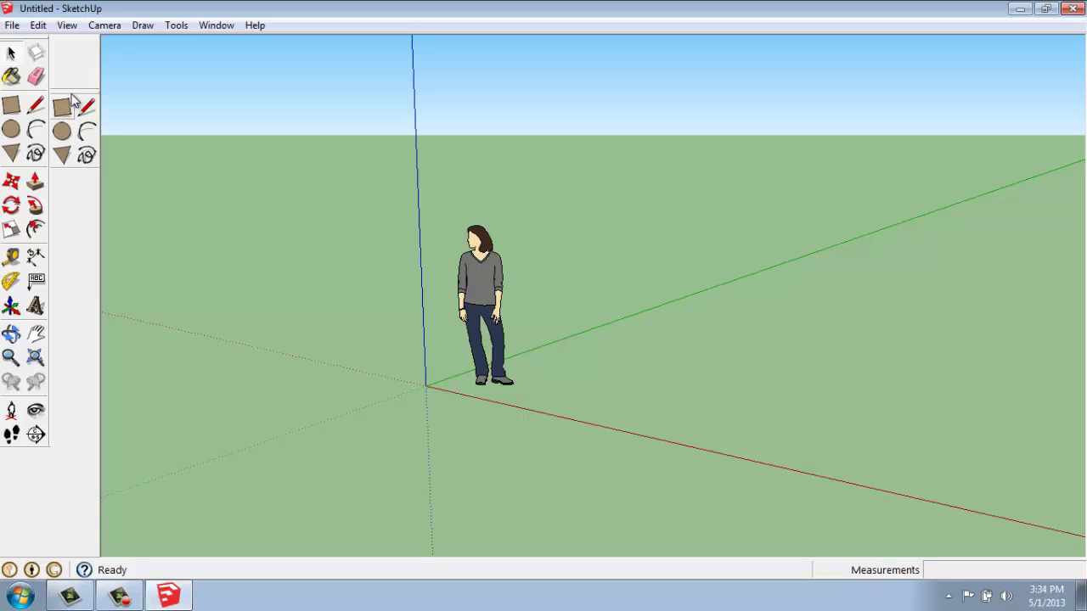
mouse_move(75, 100)
mouse_down()
mouse_move(144, 96)
mouse_move(141, 79)
mouse_up()
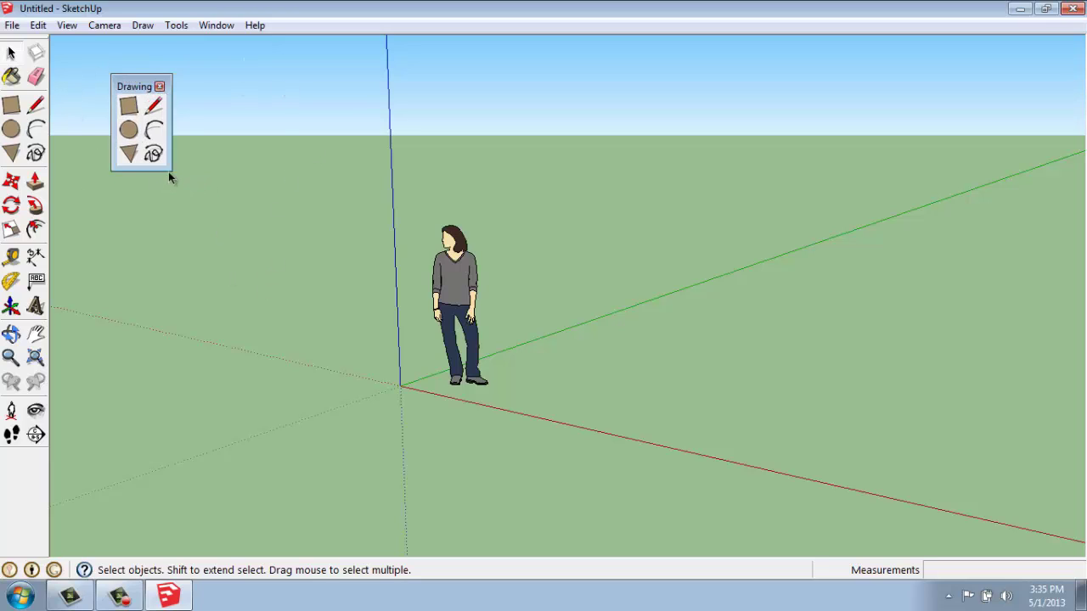
drag(170, 172, 153, 243)
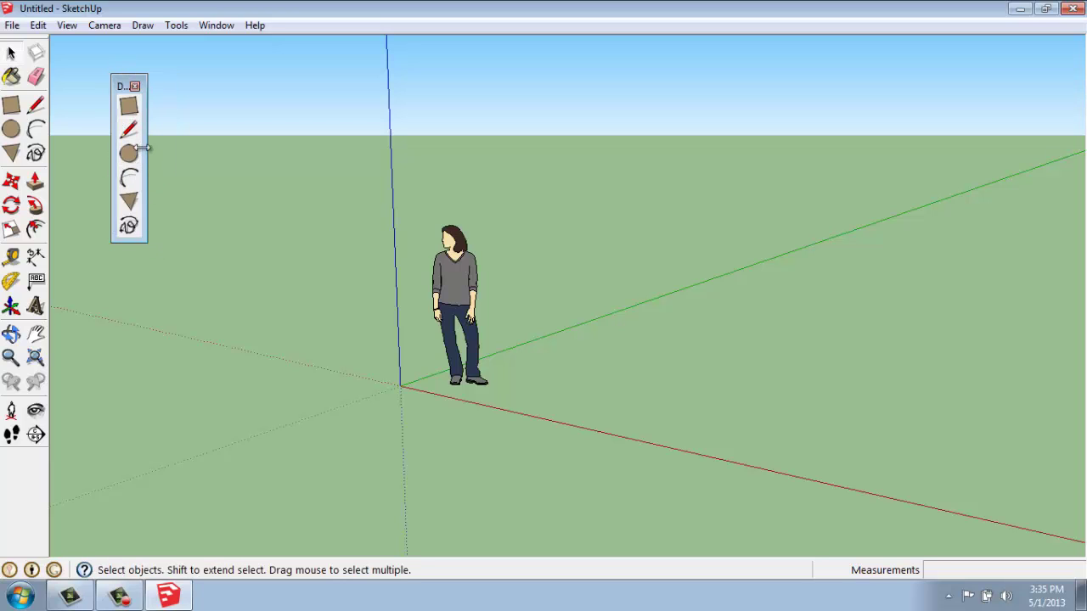
click(134, 87)
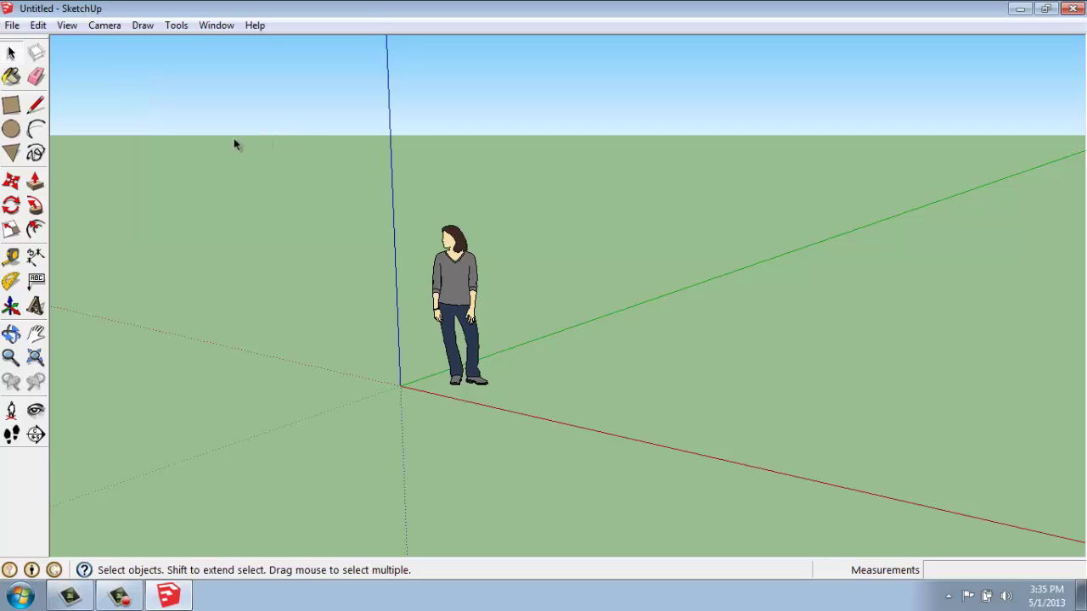
click(71, 29)
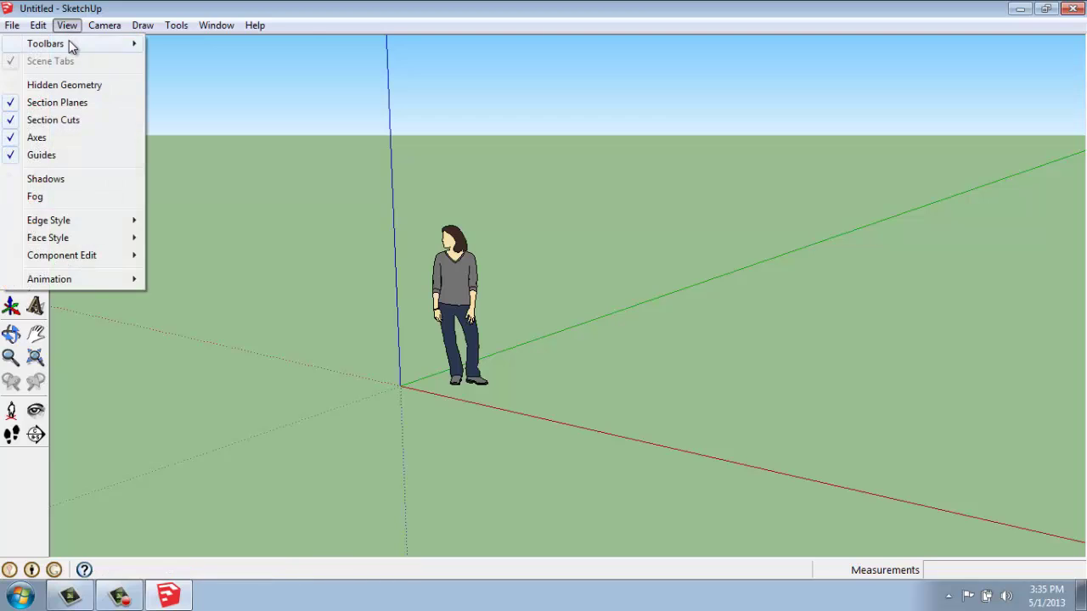
mouse_move(70, 43)
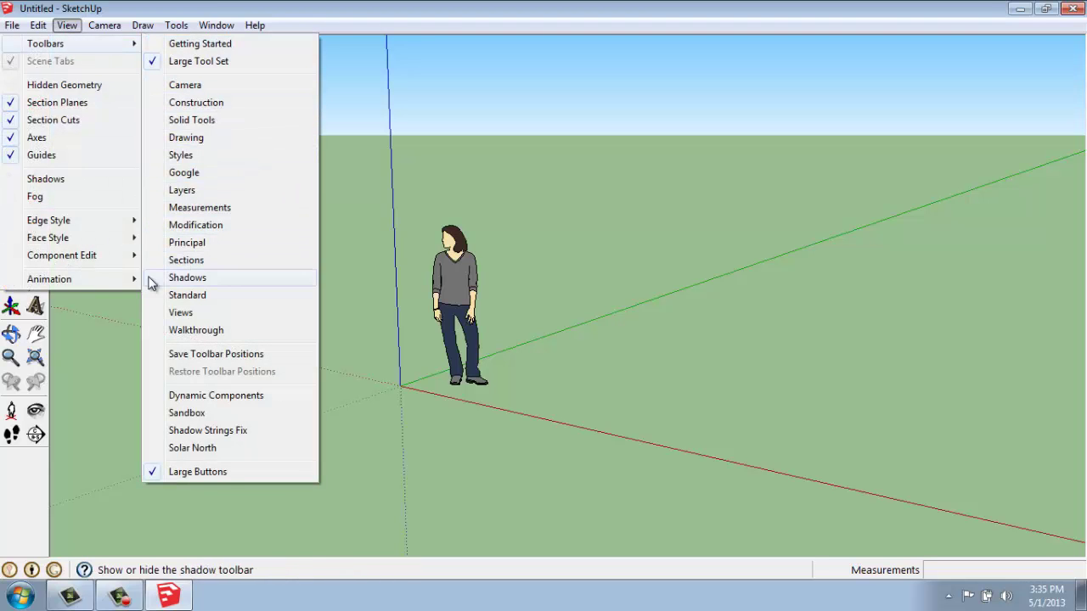
click(174, 332)
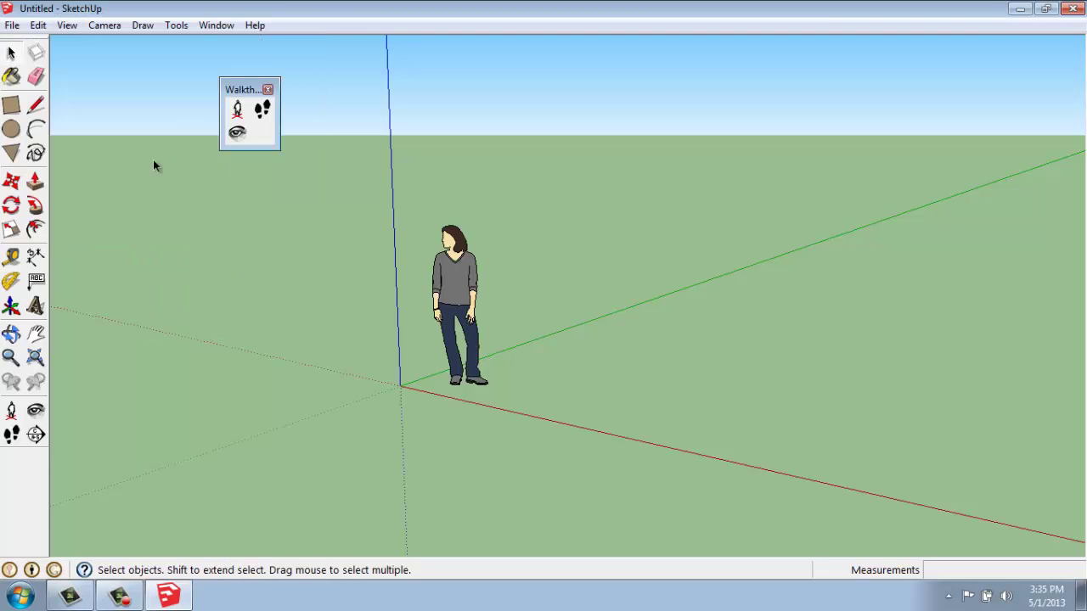
click(267, 89)
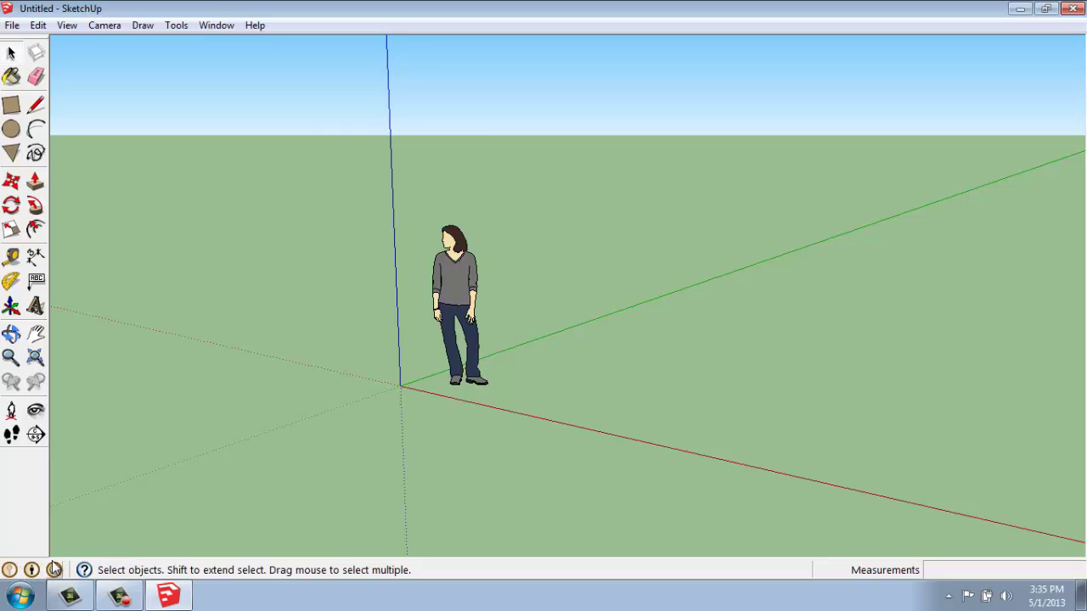
click(9, 569)
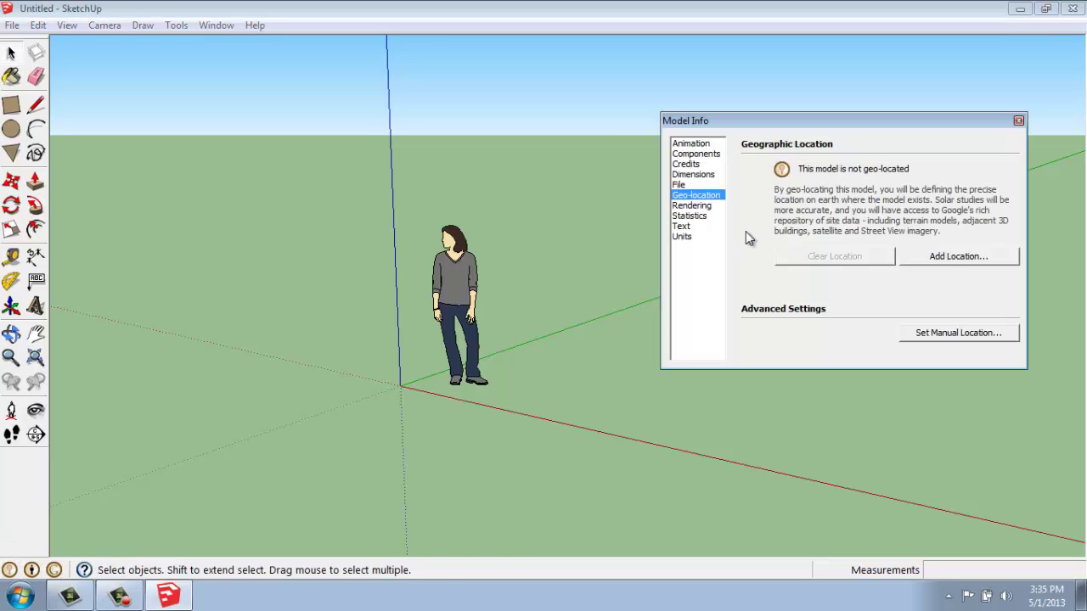
drag(730, 118, 365, 85)
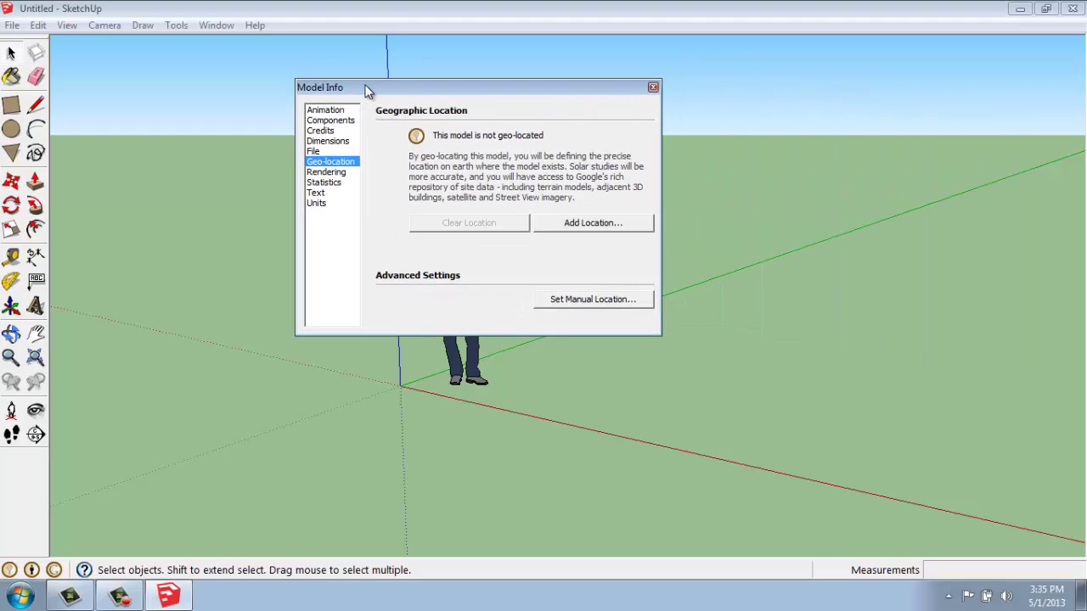
click(322, 111)
click(321, 121)
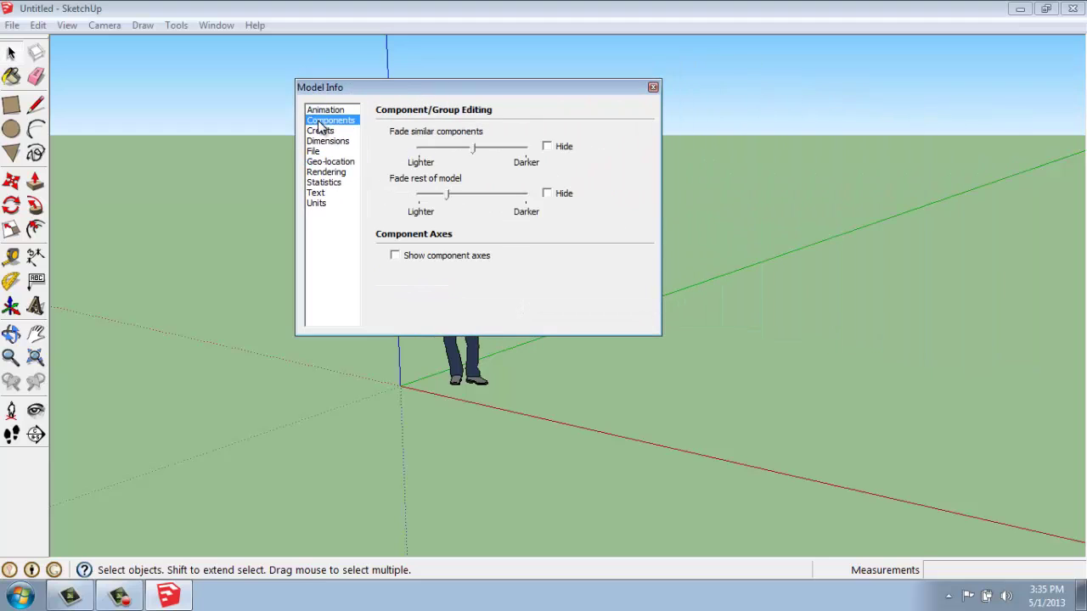
click(330, 152)
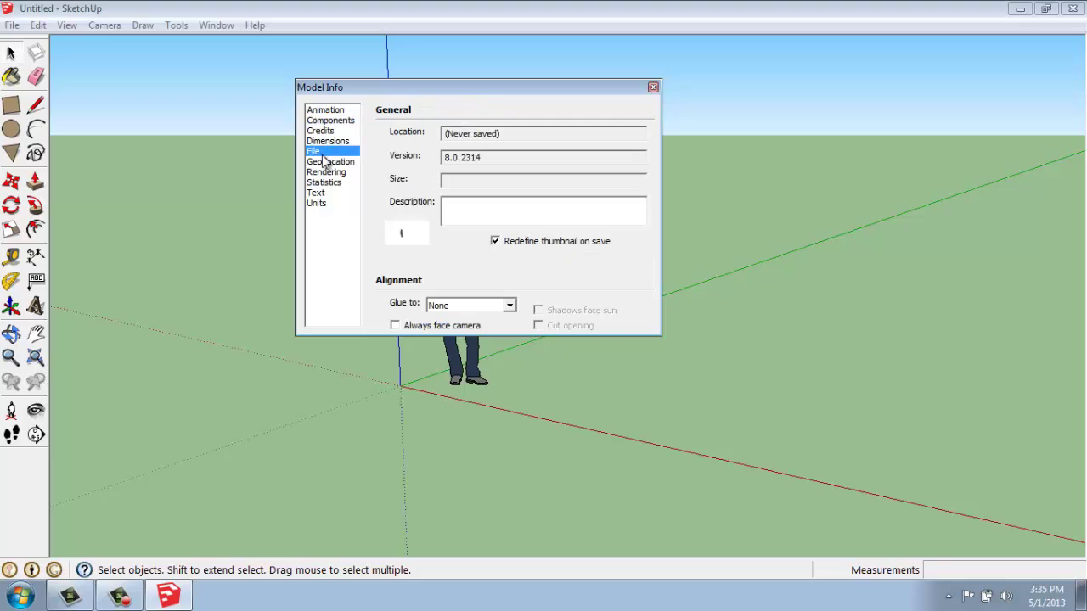
click(328, 206)
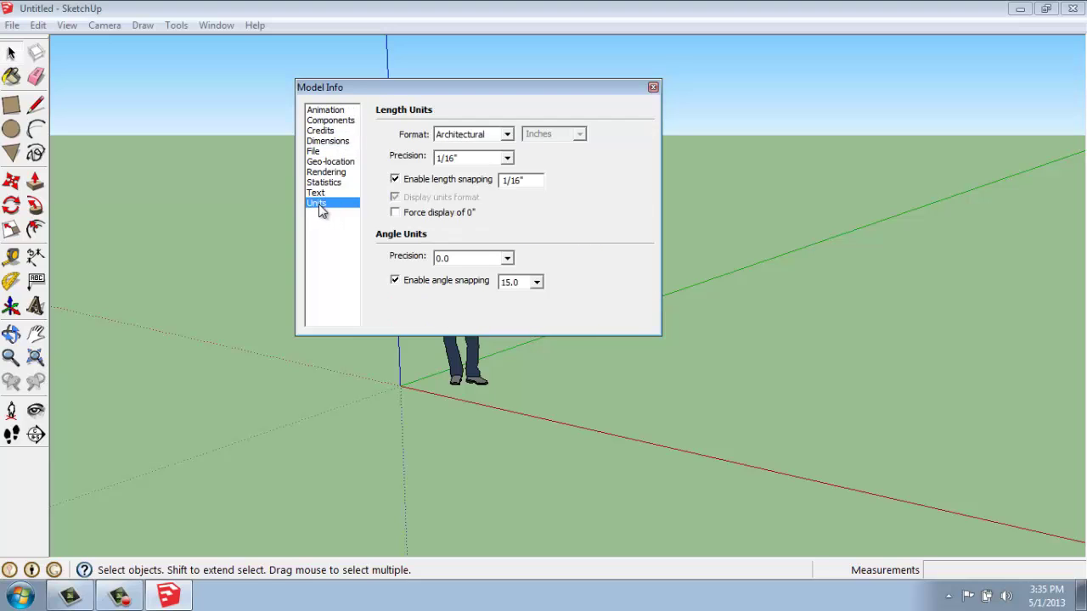
click(508, 134)
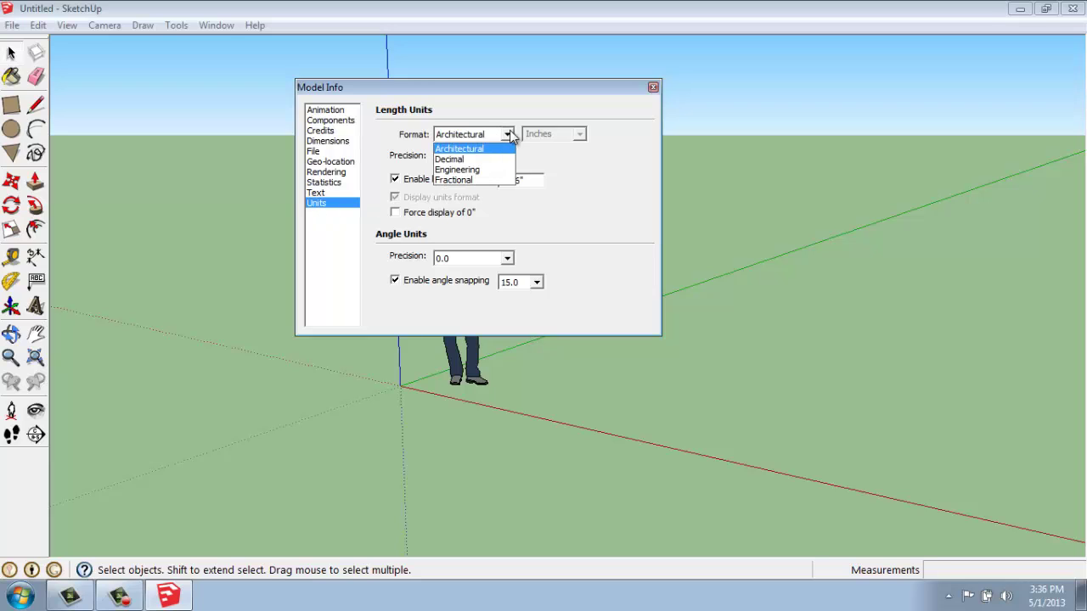
click(508, 134)
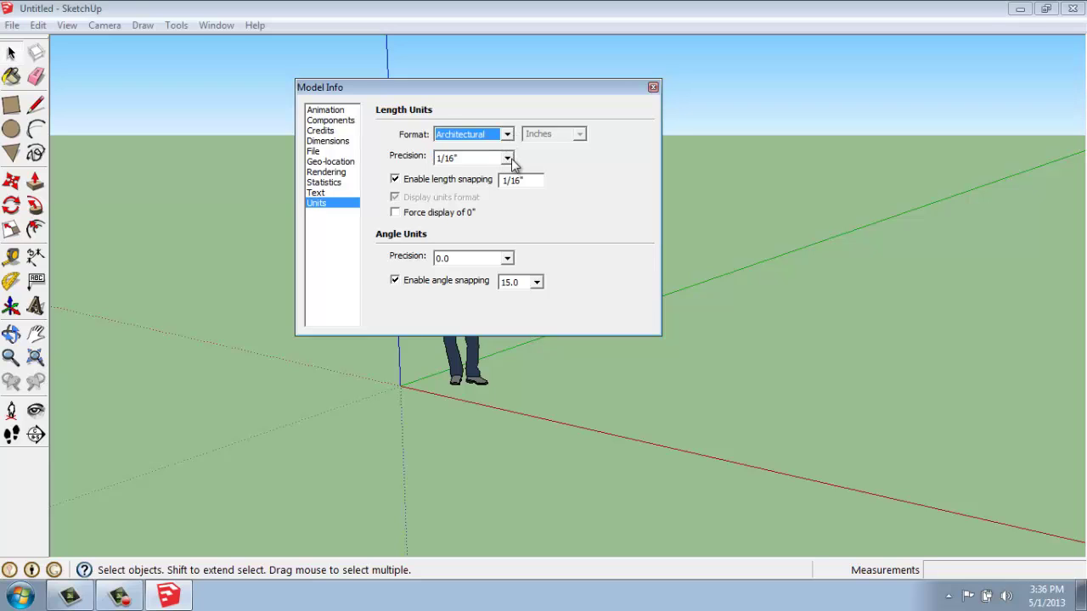
click(508, 158)
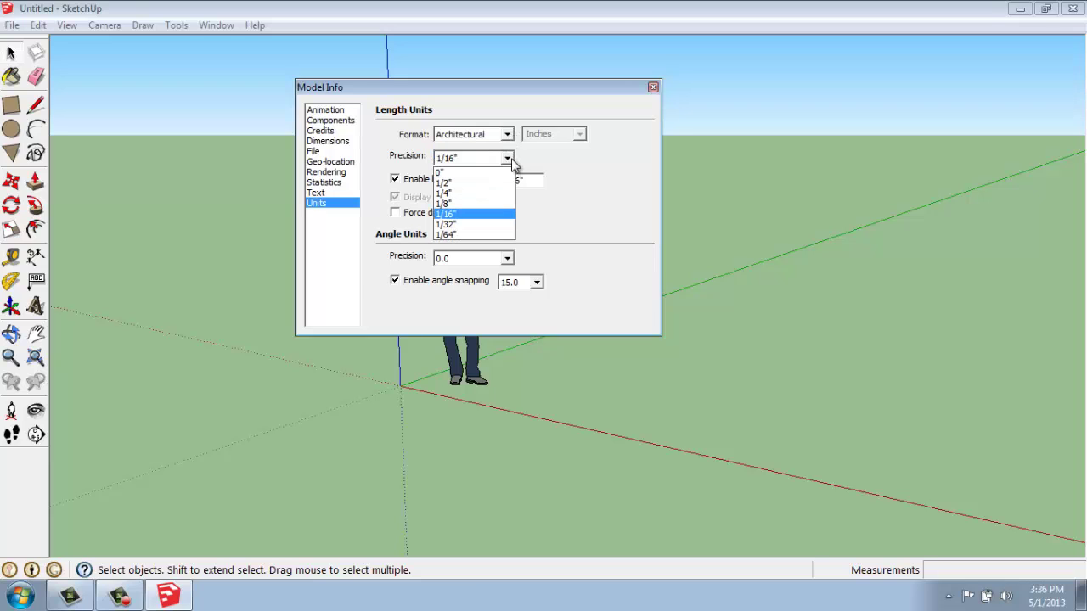
click(562, 171)
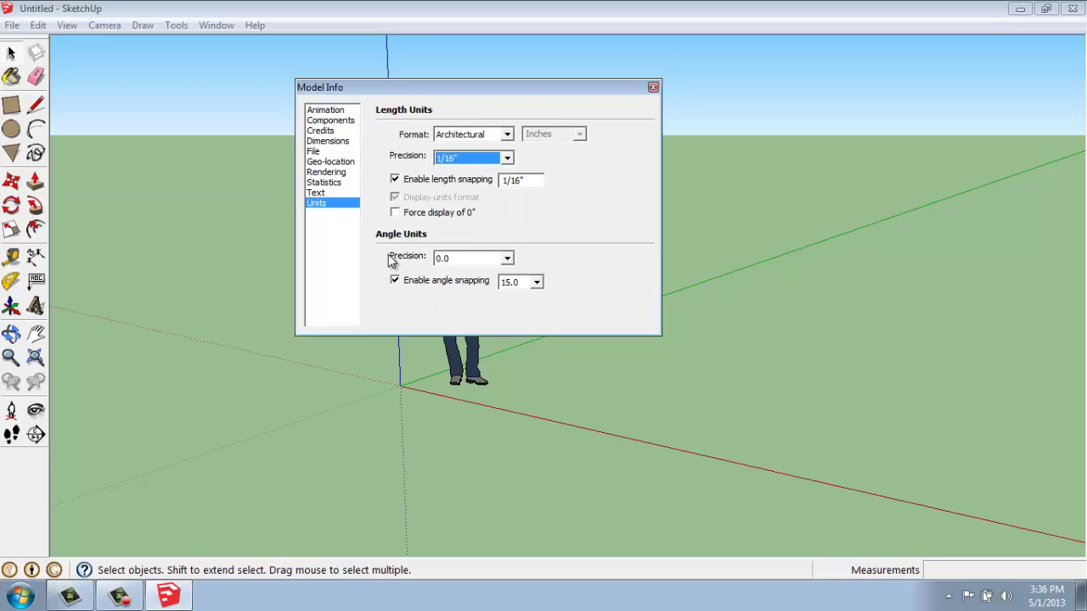
click(652, 88)
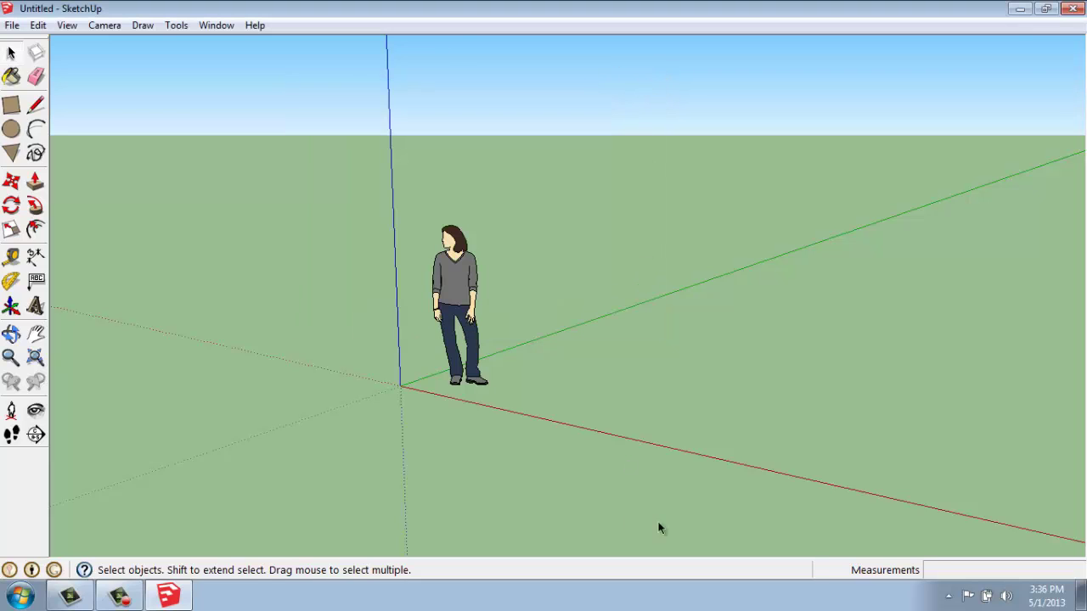